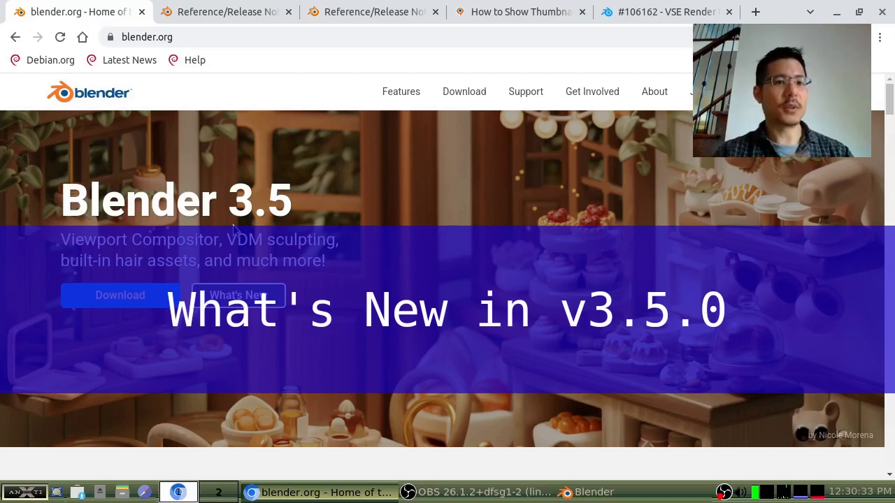
# Go to the Blender 3.5 VFX & Video release notes and highlight the Sequencer's Nearest (3x3) filtering note
pyautogui.click(226, 13)
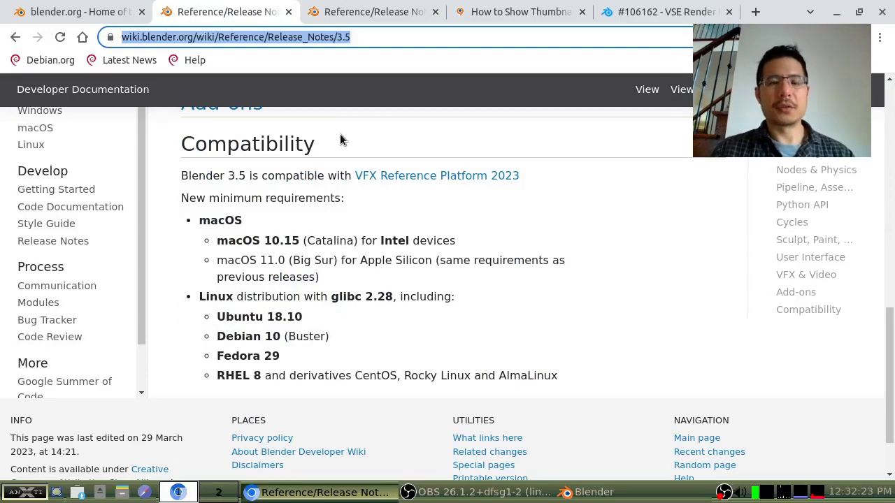
pyautogui.click(354, 12)
pyautogui.scroll(-3, 301, 172)
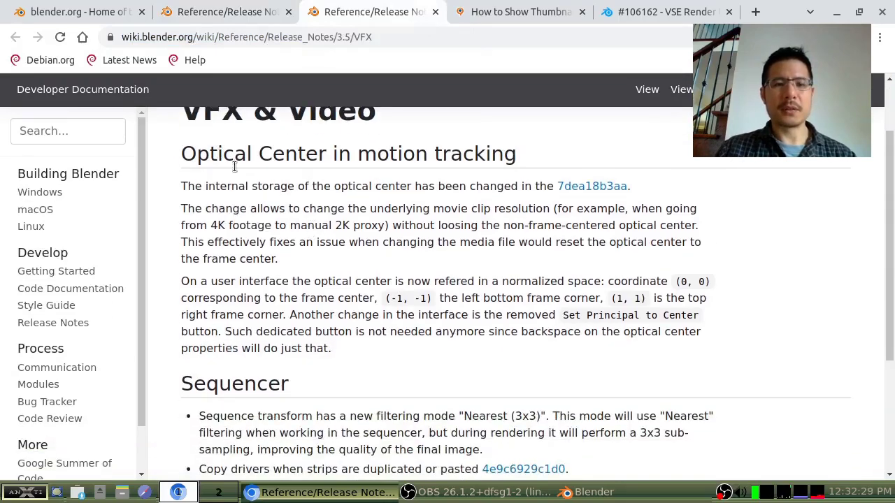
pyautogui.scroll(-5, 349, 200)
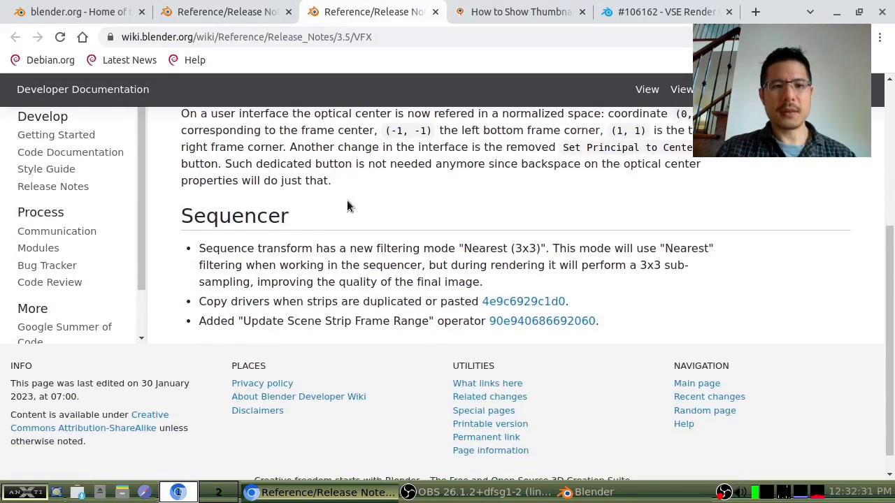
pyautogui.tripleClick(301, 251)
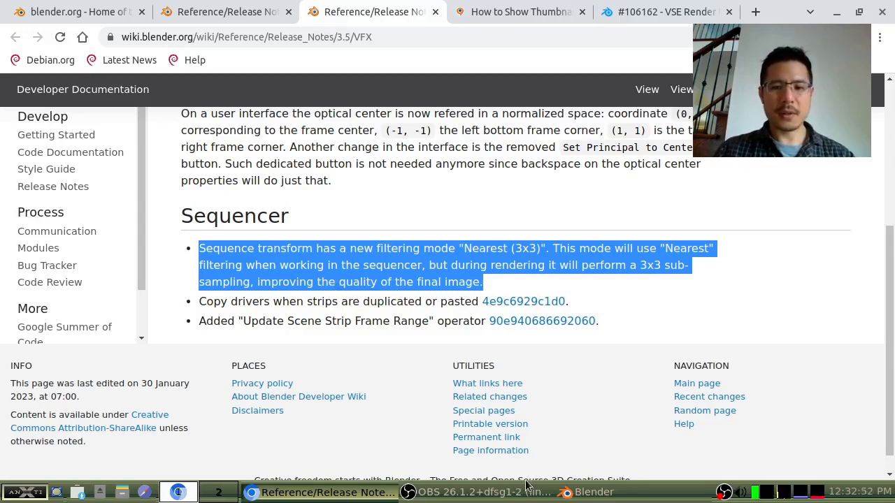
# Bring the Agent 327 Video Editing project forward and inspect the Transform Filter dropdown options
pyautogui.click(614, 493)
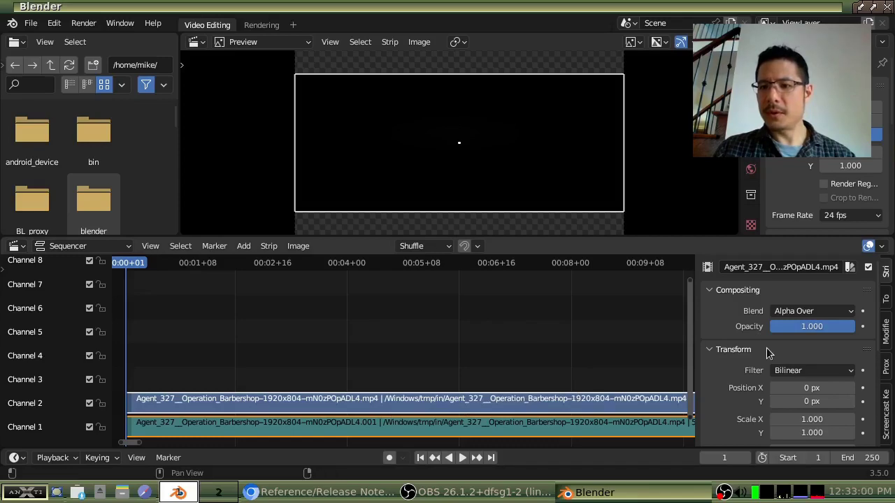
pyautogui.click(830, 373)
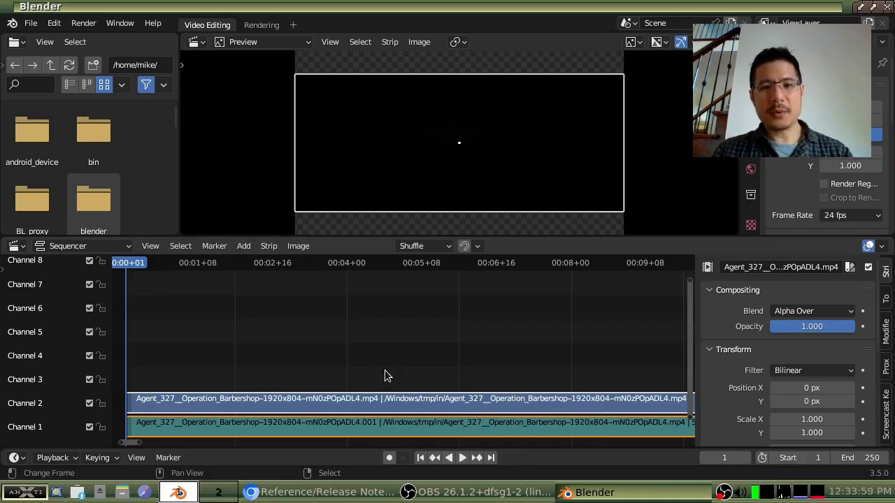
# Switch to the browser's 'How to Show Thumbnails' question and scroll to the accepted answer
pyautogui.hotkey('alt', 'Tab')
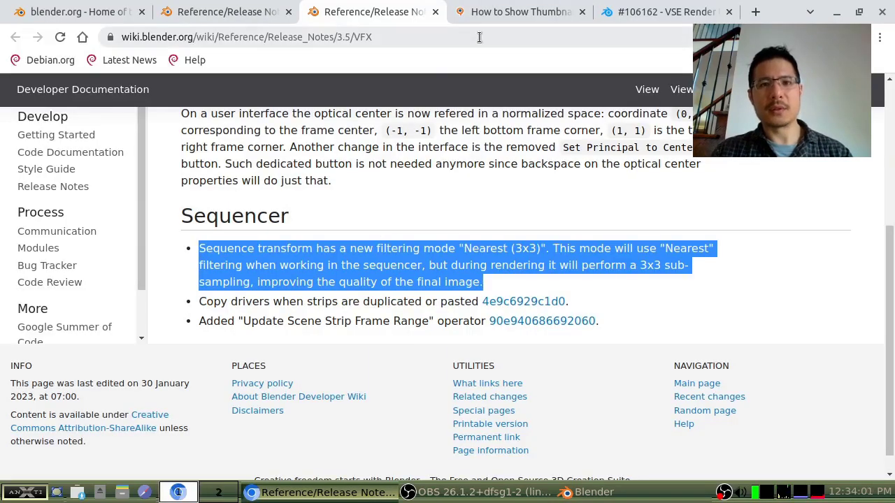
pyautogui.click(507, 14)
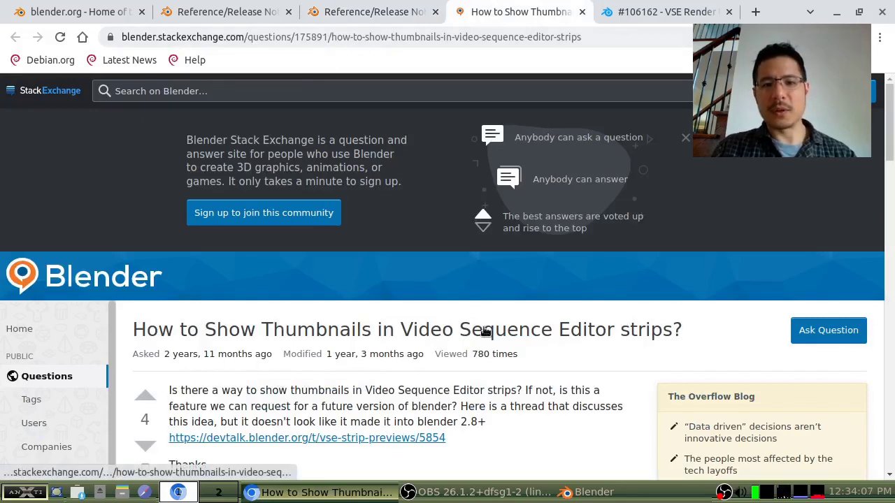
pyautogui.scroll(-3, 473, 361)
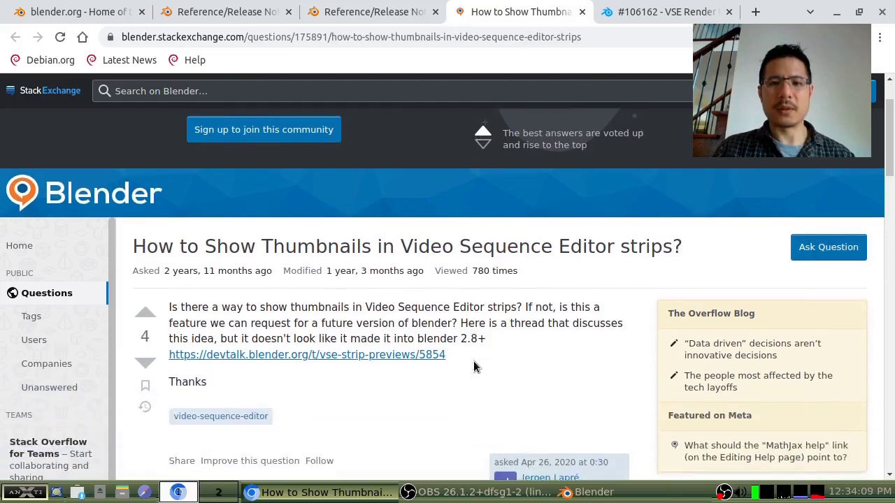
pyautogui.scroll(-6, 473, 361)
pyautogui.scroll(2, 473, 361)
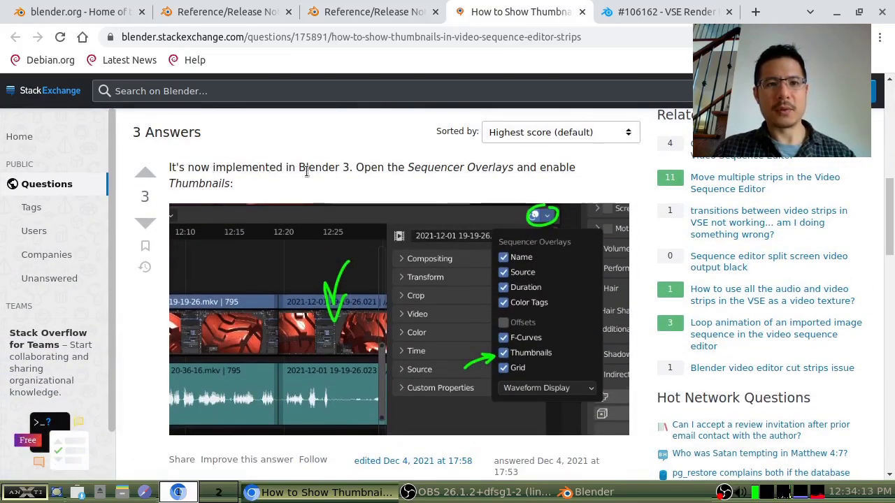
pyautogui.scroll(-1, 334, 174)
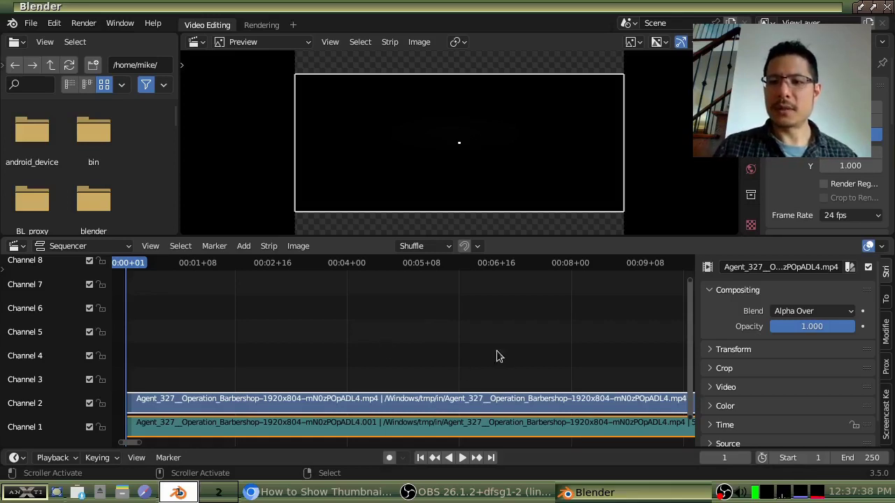
# Tick the Thumbnails checkbox in the Sequencer's Overlays popover
pyautogui.press('ctrl')
pyautogui.click(885, 251)
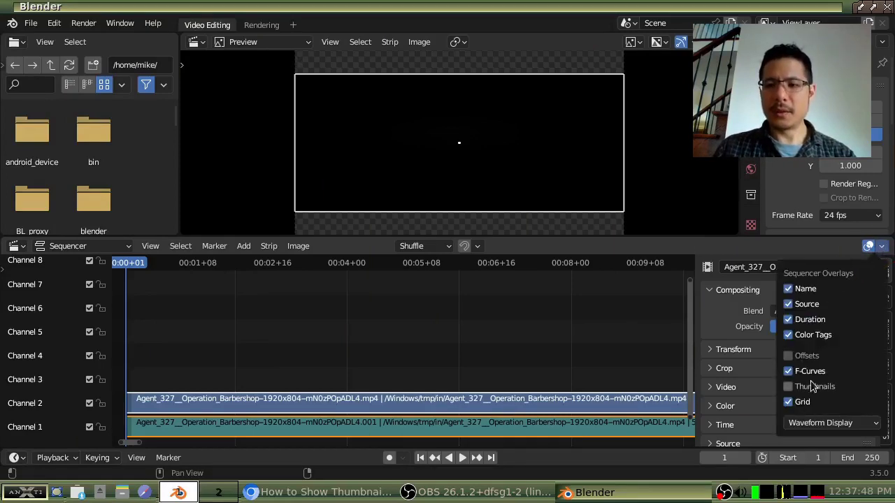
pyautogui.press('ctrl')
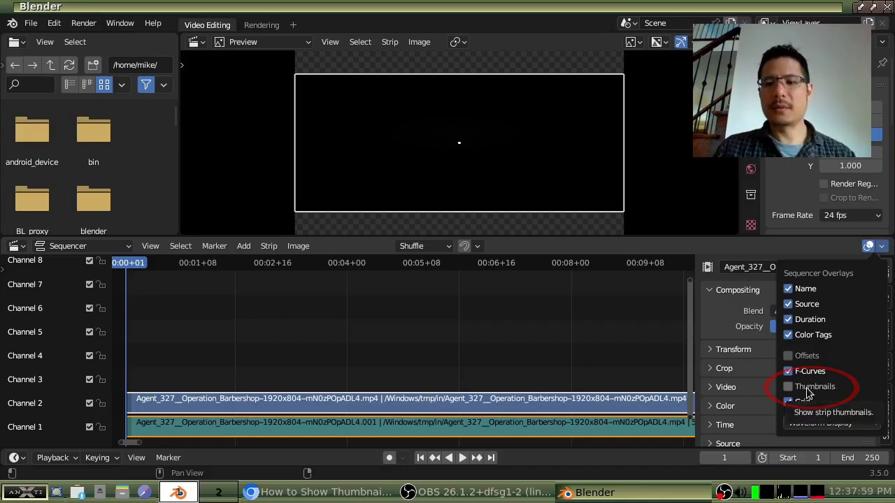
pyautogui.click(789, 388)
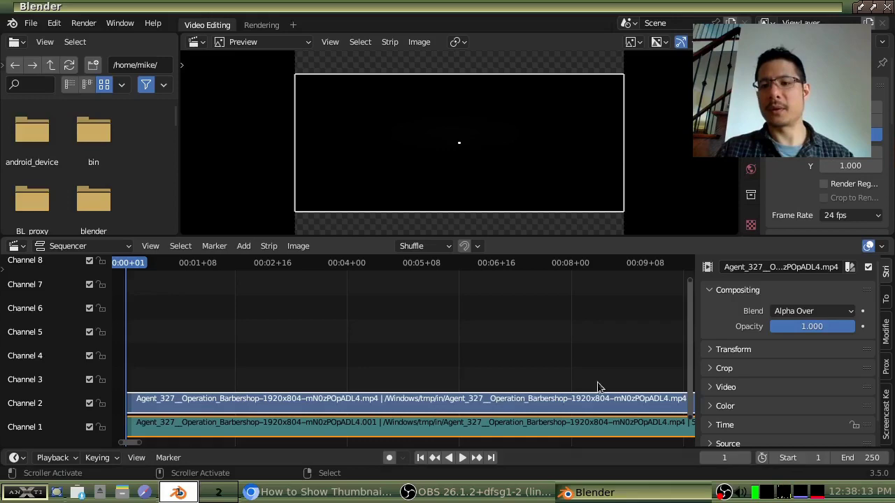
# Enlarge the channel height, then pan and zoom out until channel 2's Agent_327 strip shows thumbnails
pyautogui.click(688, 286)
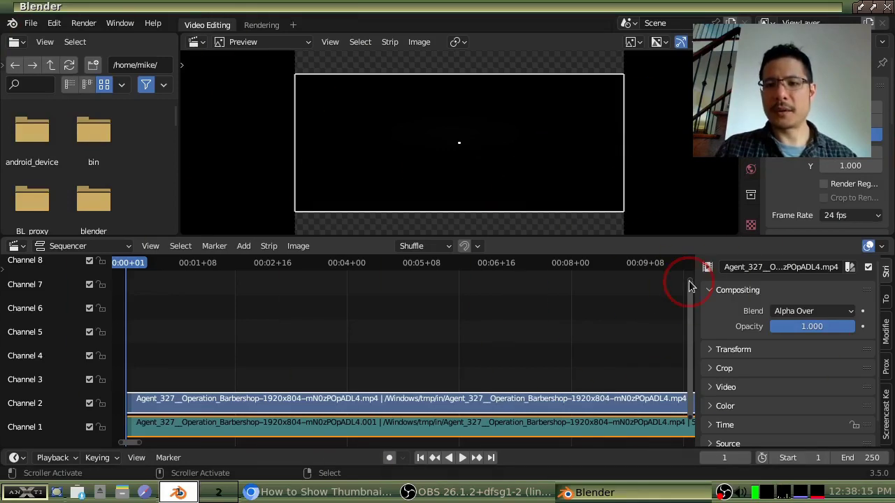
pyautogui.moveTo(688, 285); pyautogui.dragTo(708, 395)
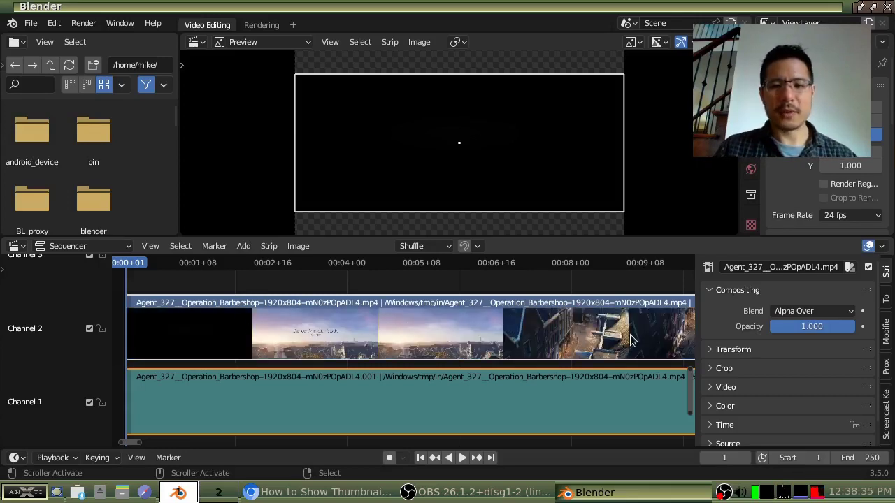
pyautogui.moveTo(631, 341); pyautogui.dragTo(249, 389, button='middle')
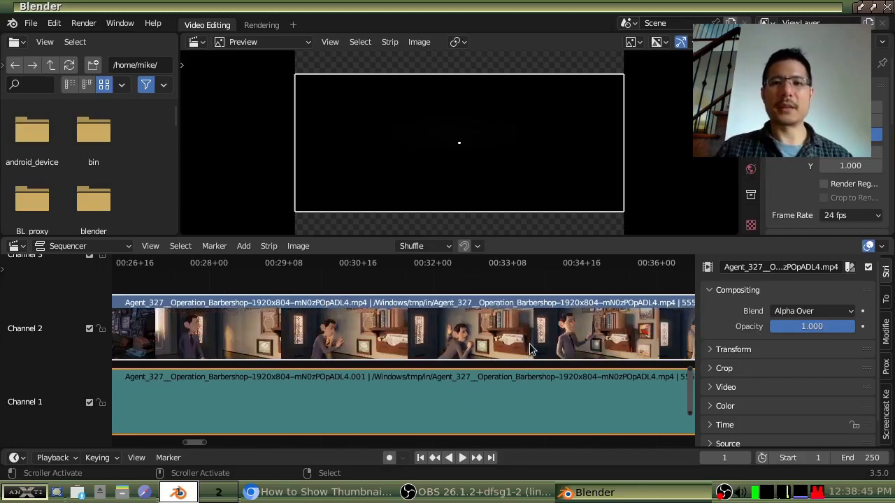
pyautogui.scroll(-2, 531, 350)
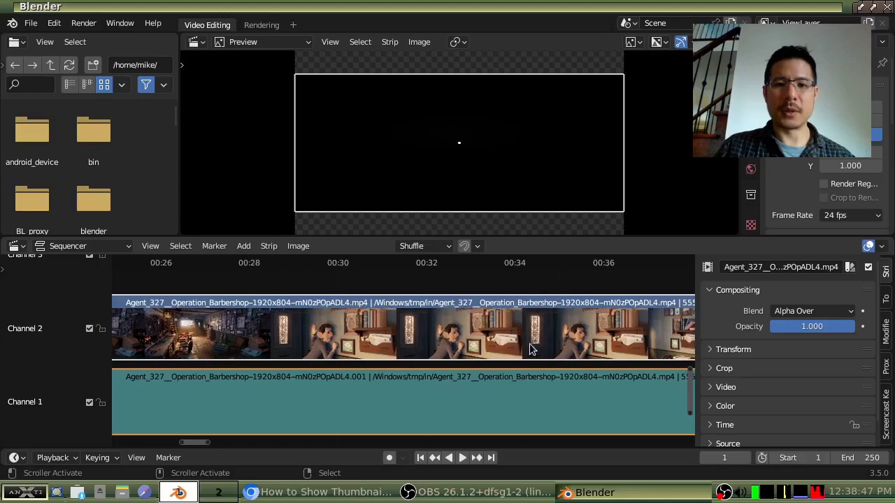
pyautogui.scroll(-2, 531, 350)
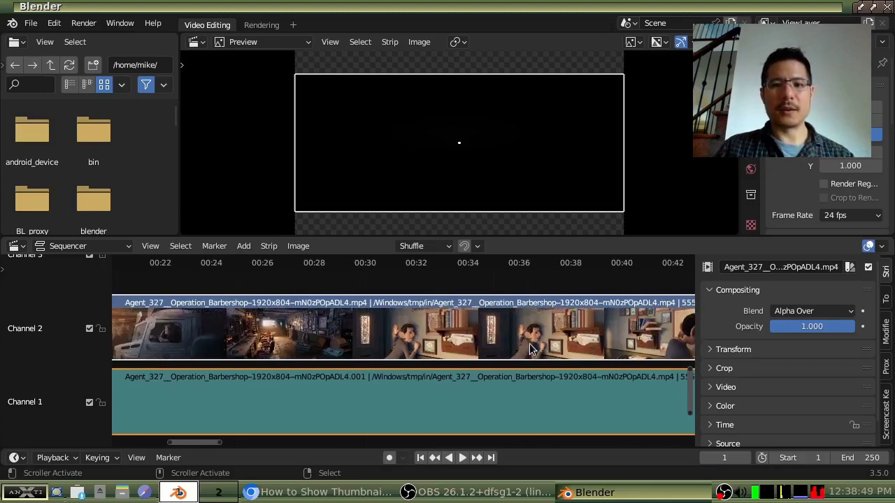
pyautogui.scroll(-3, 530, 348)
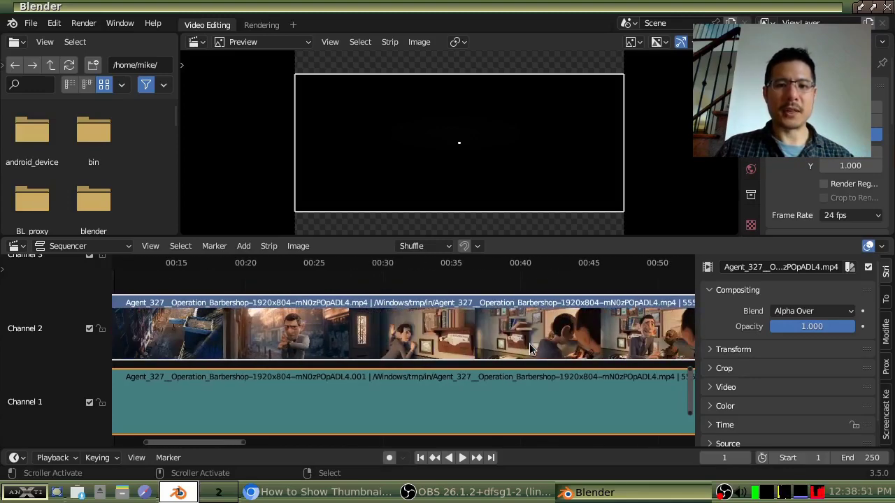
pyautogui.scroll(-3, 529, 343)
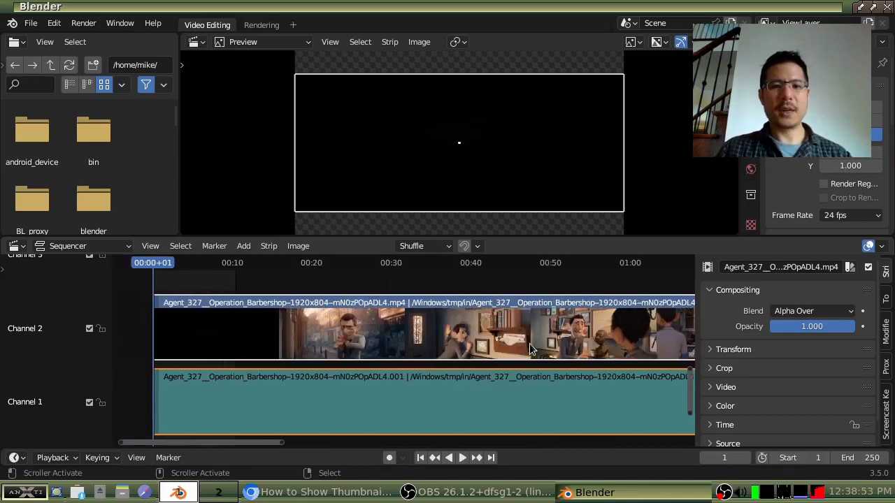
# Scrub through the movie, previewing frames at 00:51+15, about 01:08 and 01:25+11
pyautogui.moveTo(536, 347); pyautogui.dragTo(472, 334, button='middle')
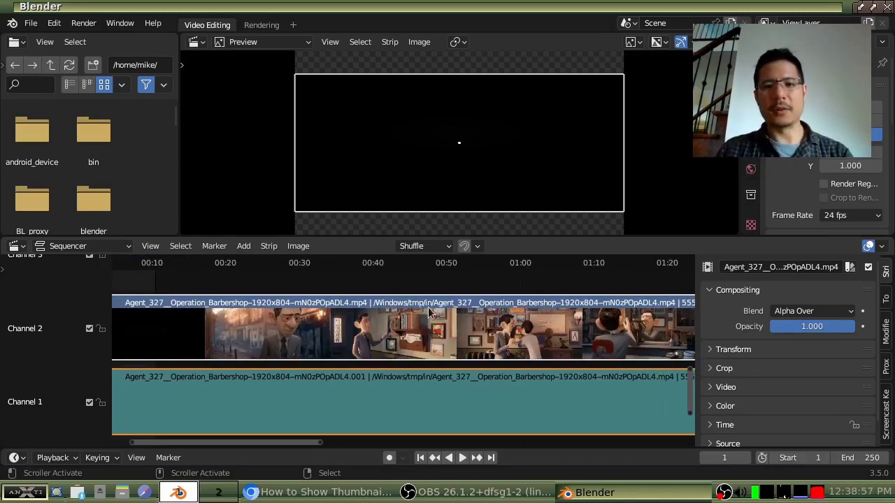
pyautogui.click(458, 278)
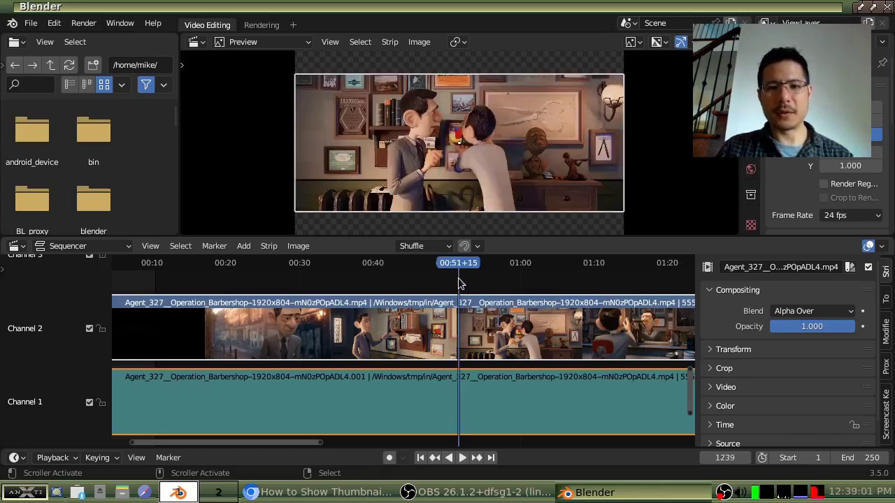
pyautogui.click(585, 288)
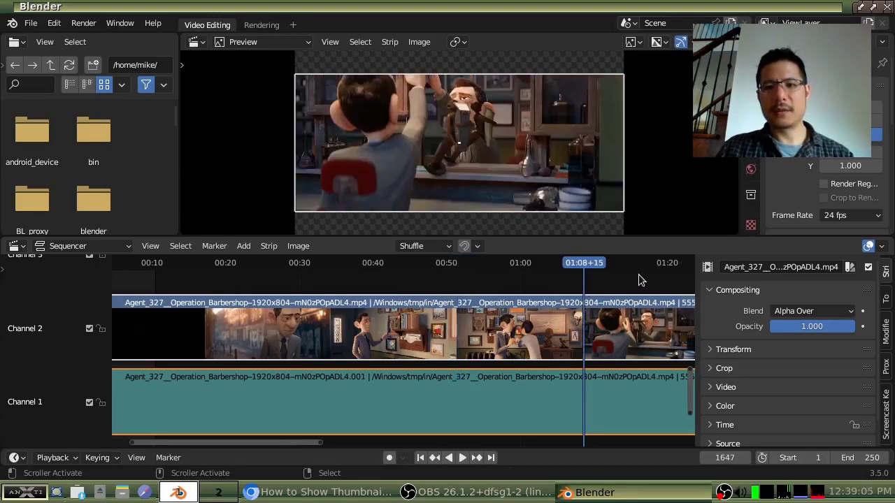
pyautogui.moveTo(642, 279); pyautogui.dragTo(429, 315, button='middle')
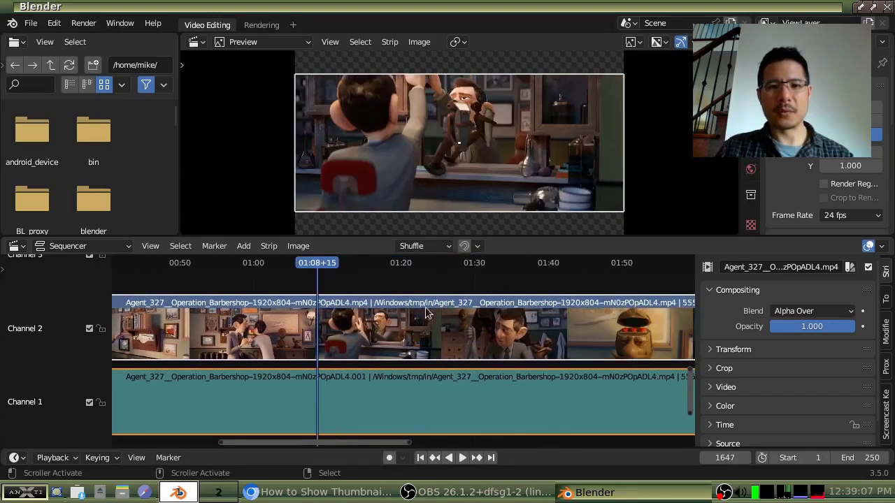
pyautogui.click(439, 285)
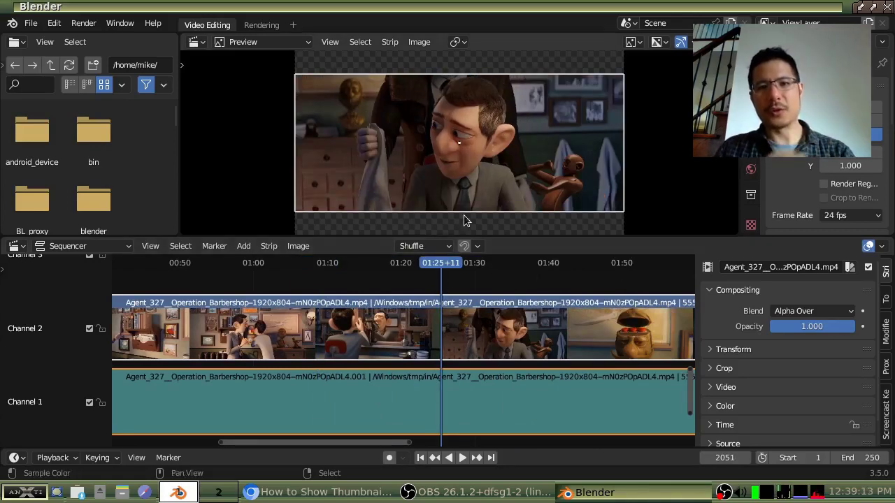
# Play on from about 01:31 and stop on the toaster-headed character at 01:42+13
pyautogui.click(484, 276)
pyautogui.press('space')
pyautogui.moveTo(507, 284); pyautogui.dragTo(568, 288)
pyautogui.press('space')
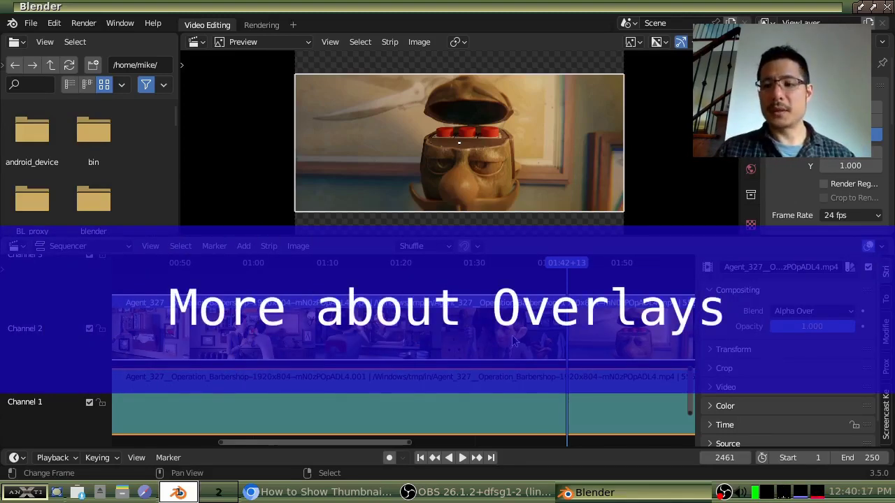
# Turn the Name, Source and Duration strip overlays off, then back on so all three show
pyautogui.click(883, 247)
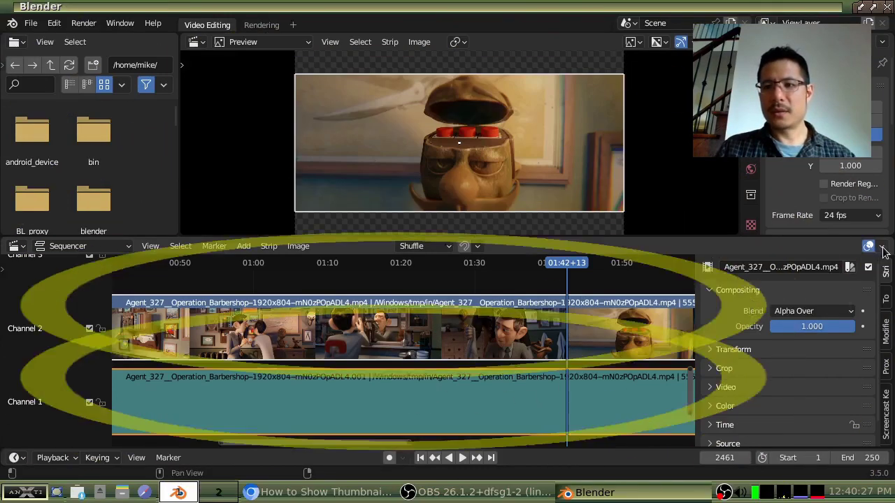
pyautogui.click(883, 247)
pyautogui.click(788, 289)
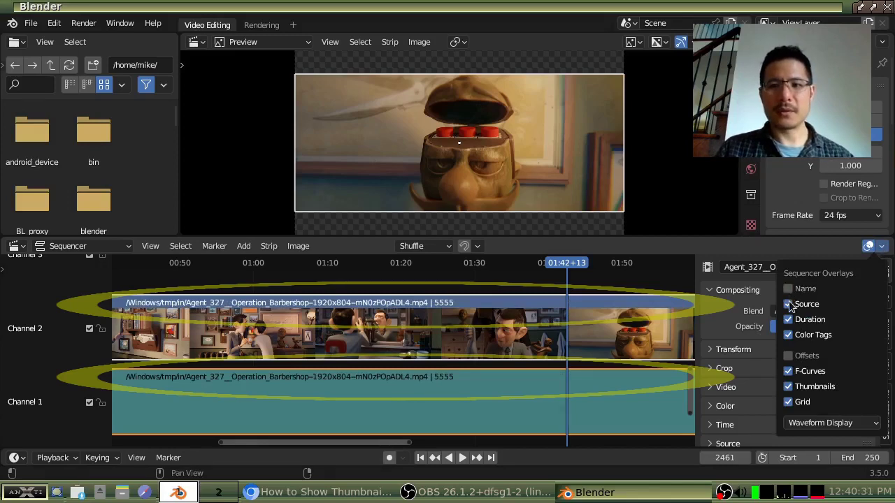
pyautogui.click(790, 305)
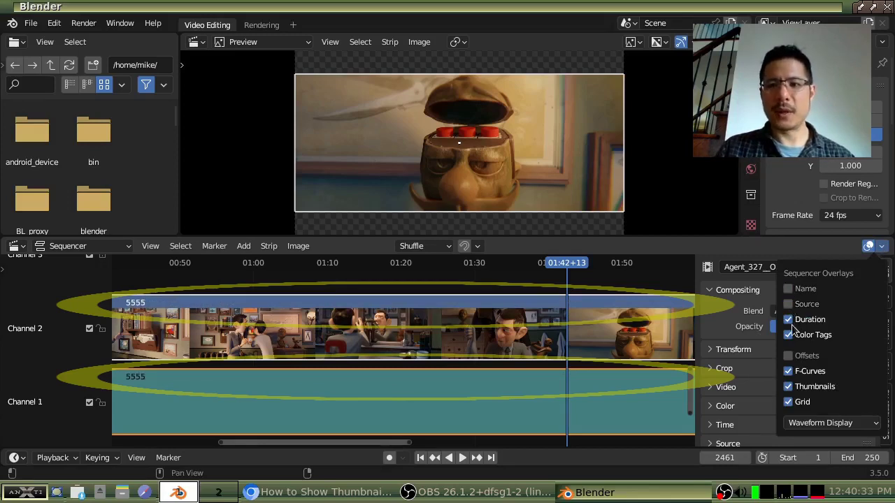
pyautogui.click(789, 319)
pyautogui.click(789, 320)
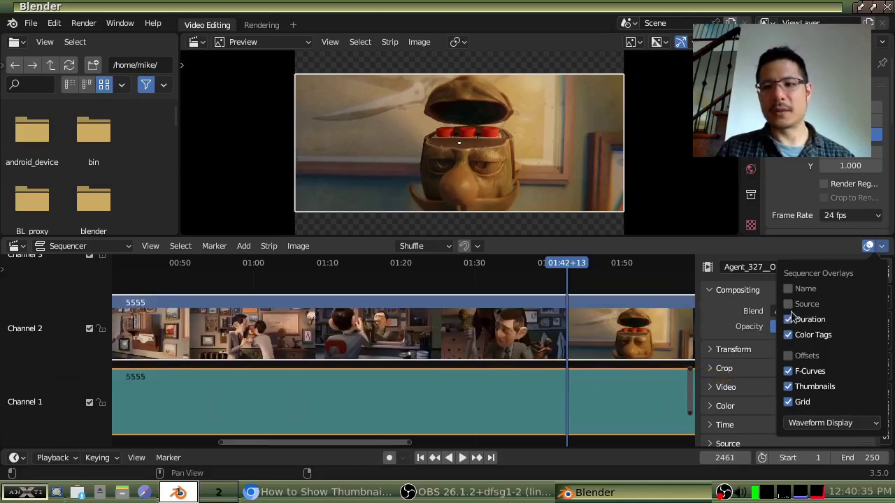
pyautogui.click(789, 304)
pyautogui.click(788, 289)
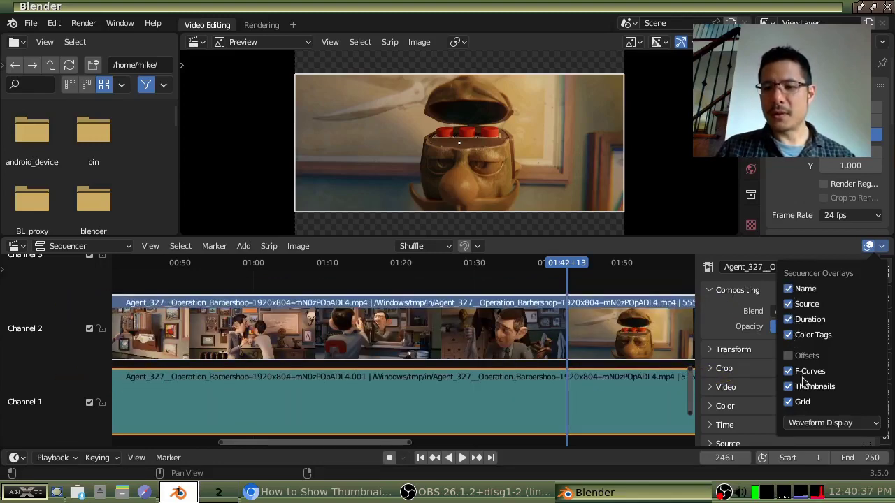
# Set Waveform Display to Waveforms On, fit all strips, return to frame 1 and bring up the Add menu
pyautogui.click(877, 428)
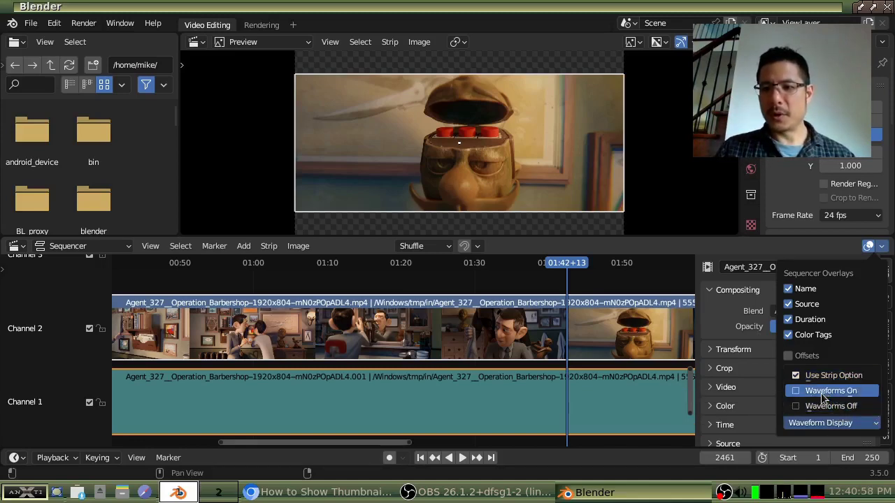
pyautogui.click(841, 393)
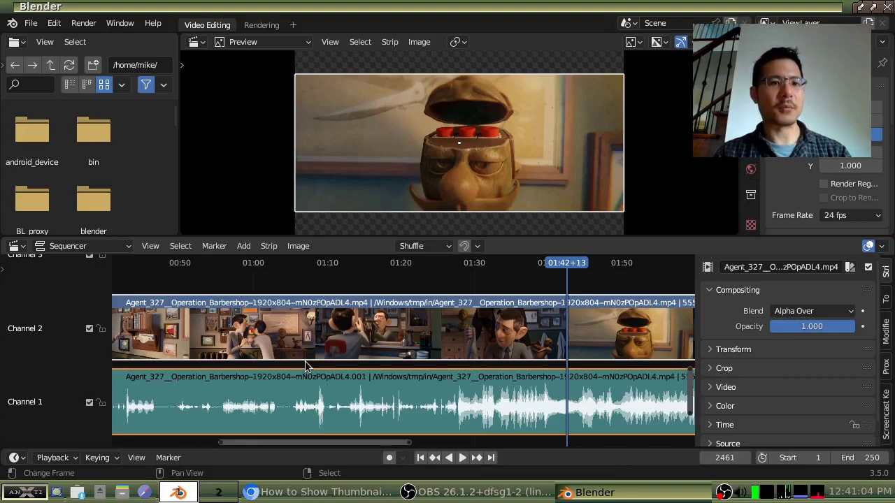
pyautogui.press('Home')
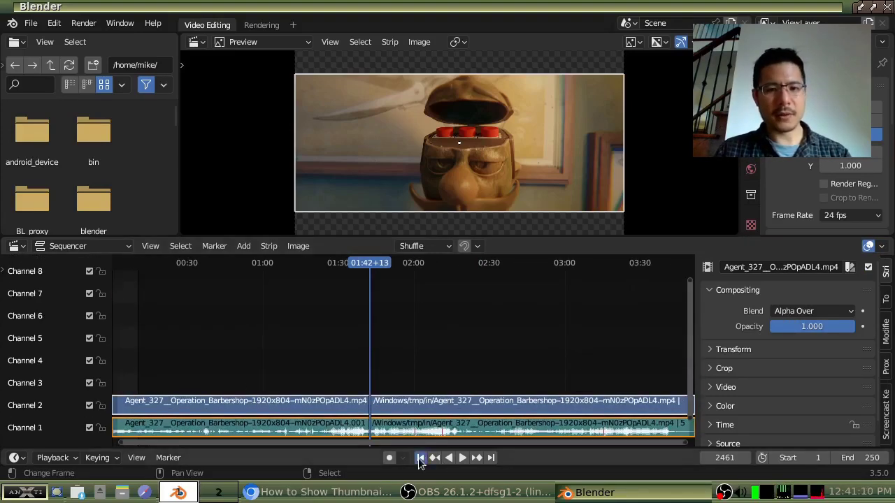
pyautogui.click(420, 458)
pyautogui.hotkey('shift', 'a')
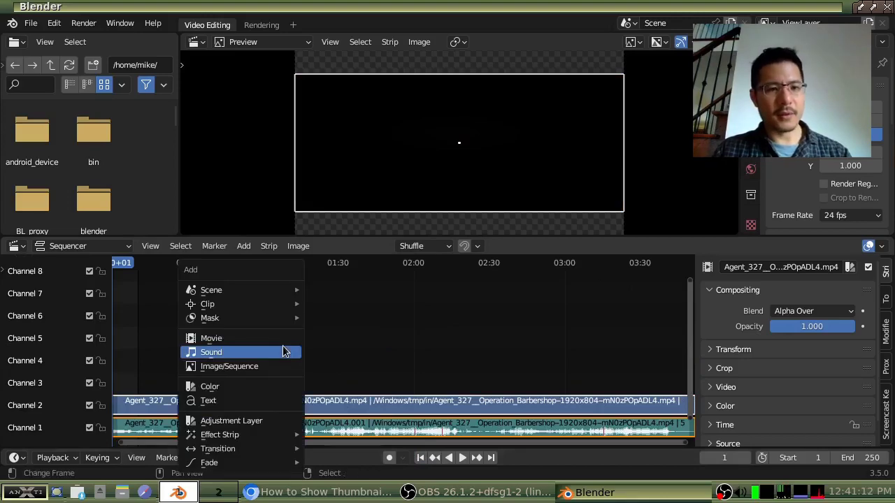
# Add Mdoc Intro-30sec-24fps-540p.mp4 as a movie strip via Add > Movie
pyautogui.click(280, 342)
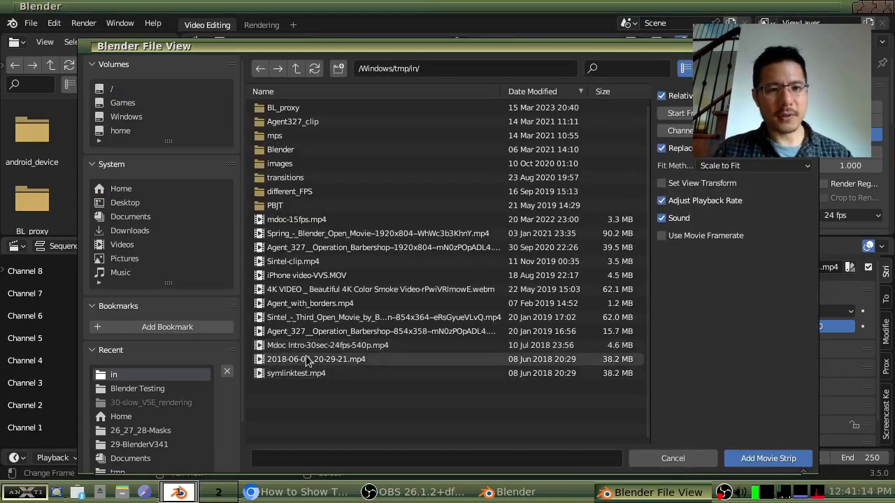
pyautogui.doubleClick(309, 346)
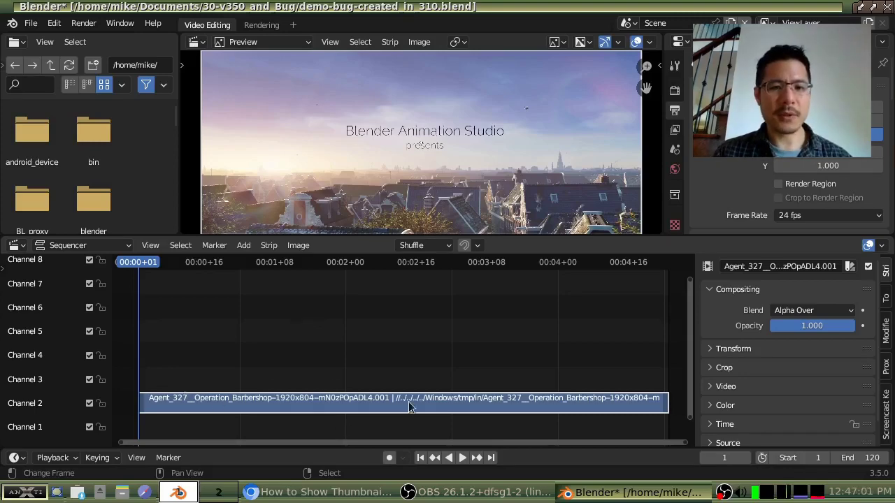
# Preview playback, confirm FFmpeg MPEG-4 output, and render the animation to /tmp/output.mp4
pyautogui.click(463, 458)
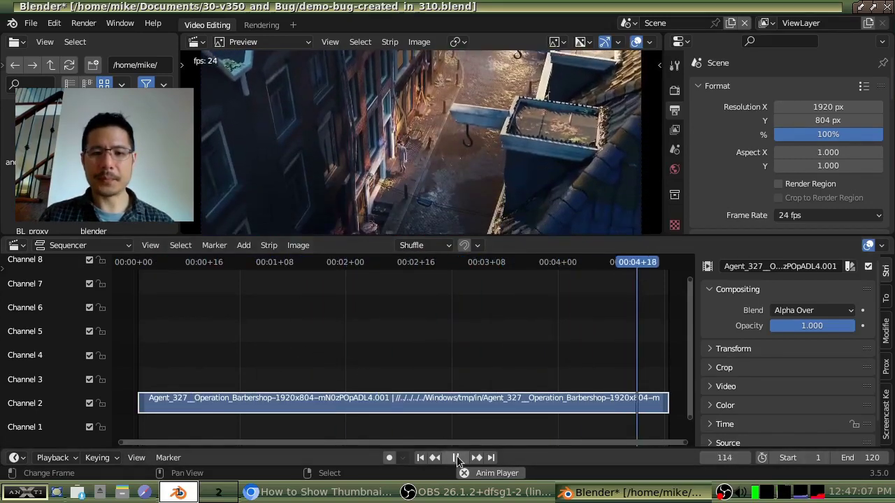
pyautogui.press('Escape')
pyautogui.scroll(-6, 803, 139)
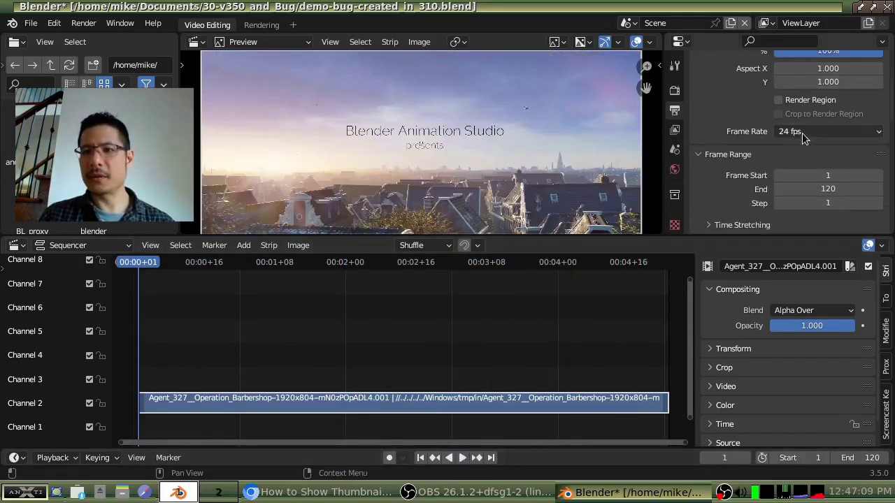
pyautogui.scroll(-2, 802, 139)
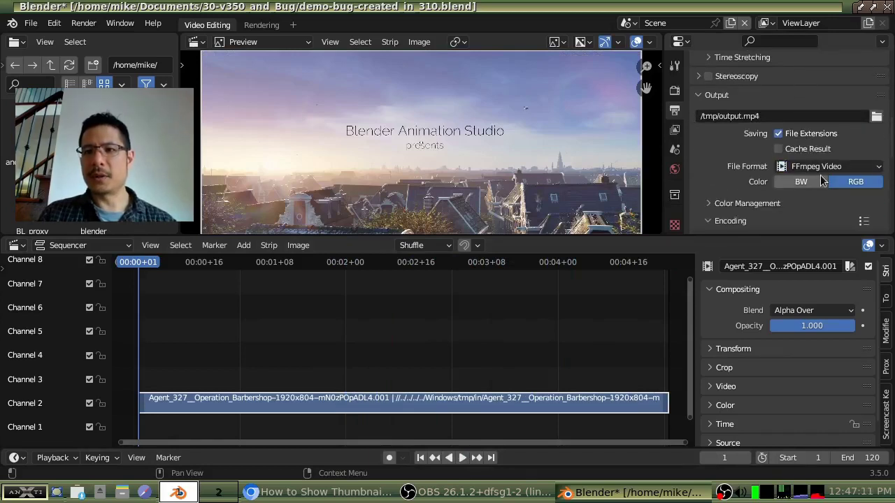
pyautogui.scroll(-2, 832, 167)
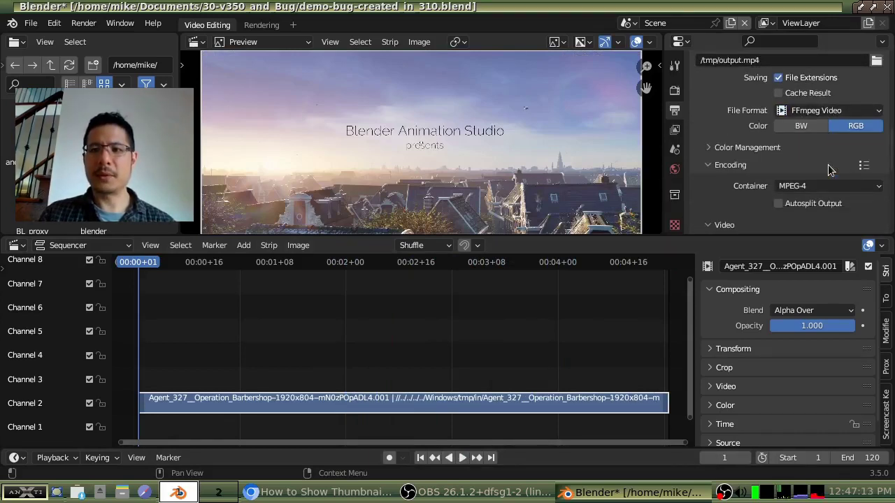
pyautogui.click(83, 23)
pyautogui.click(105, 52)
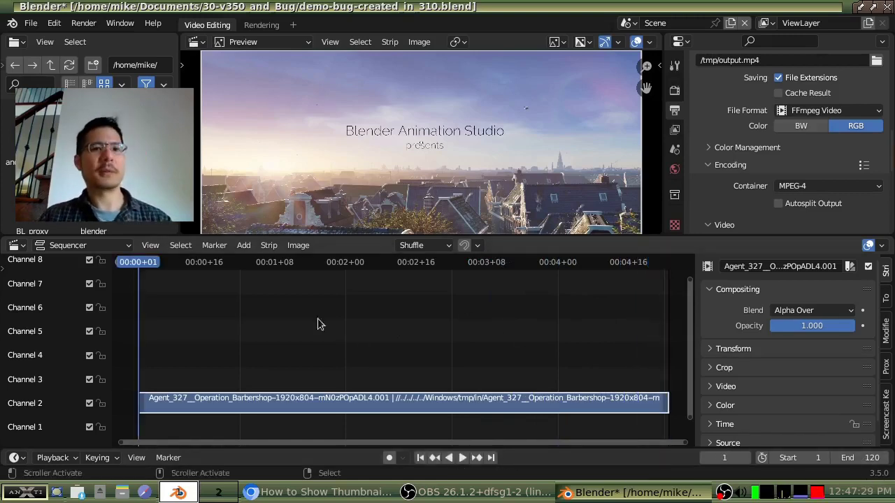
# Switch to the '1 level nested' scene and play back its nested scene strip
pyautogui.click(630, 24)
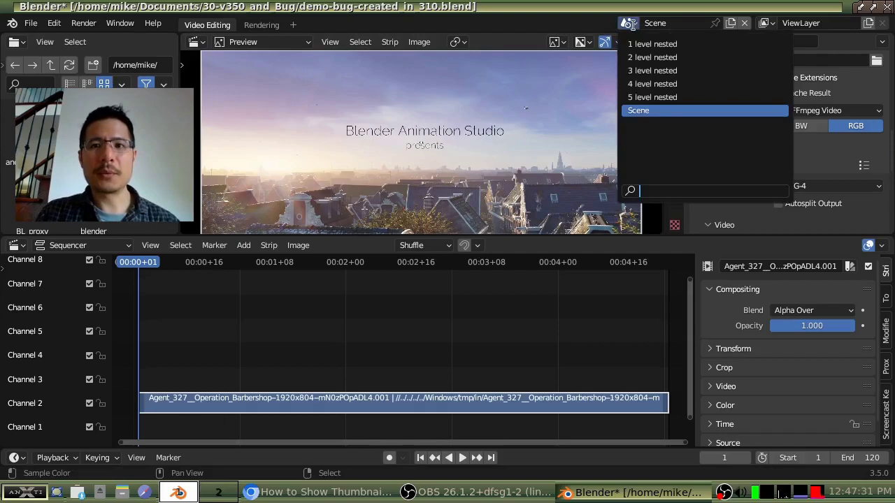
pyautogui.click(674, 44)
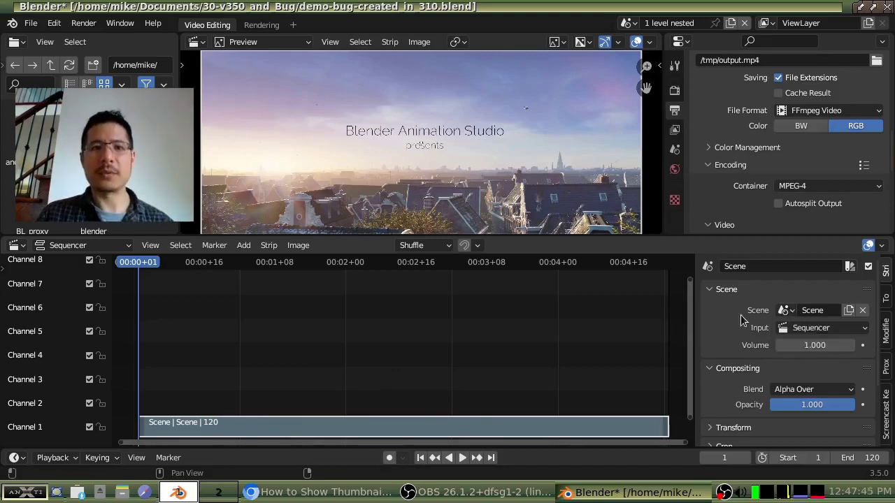
pyautogui.click(462, 458)
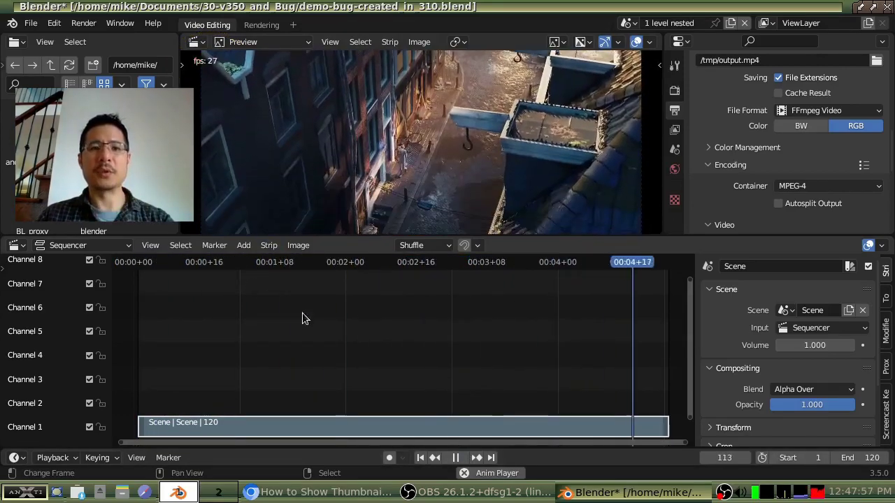
# Stop playback at frame 28, start the 1 level nested animation render, then cancel it
pyautogui.click(456, 458)
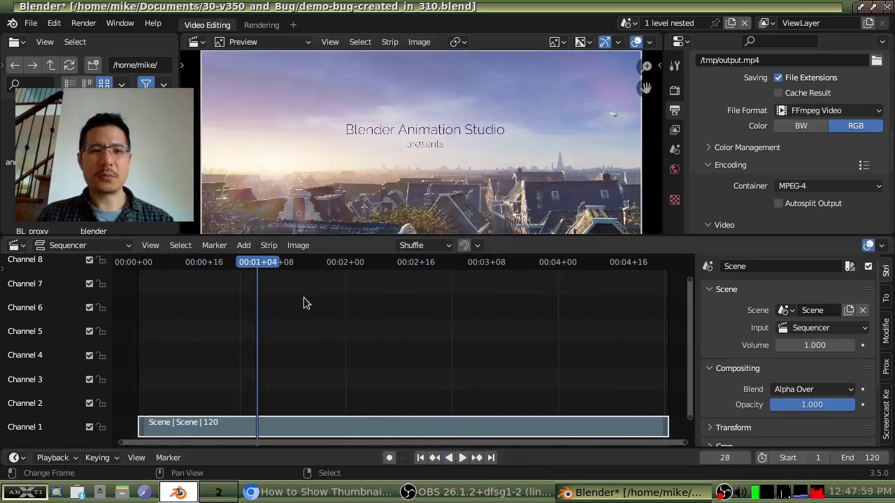
pyautogui.click(83, 23)
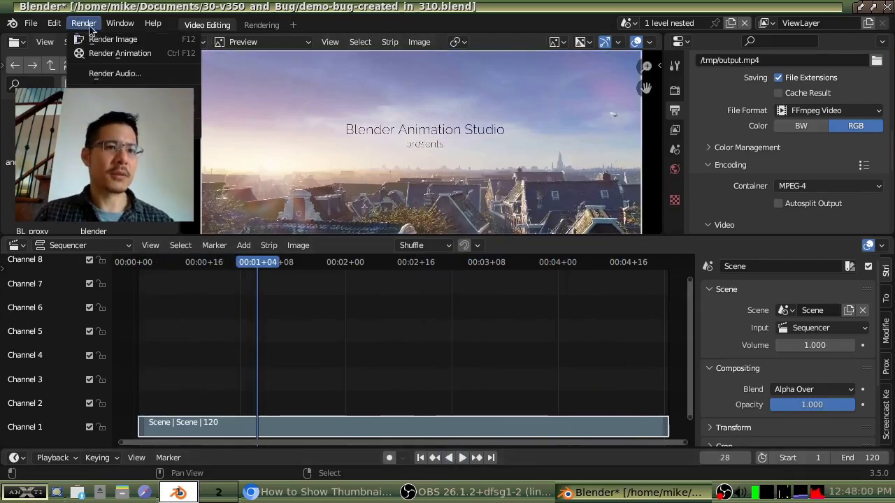
pyautogui.click(117, 53)
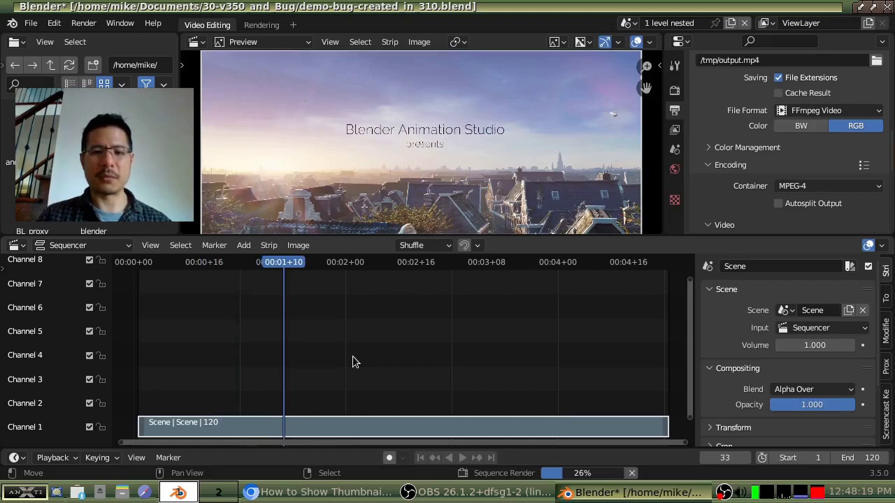
pyautogui.click(632, 475)
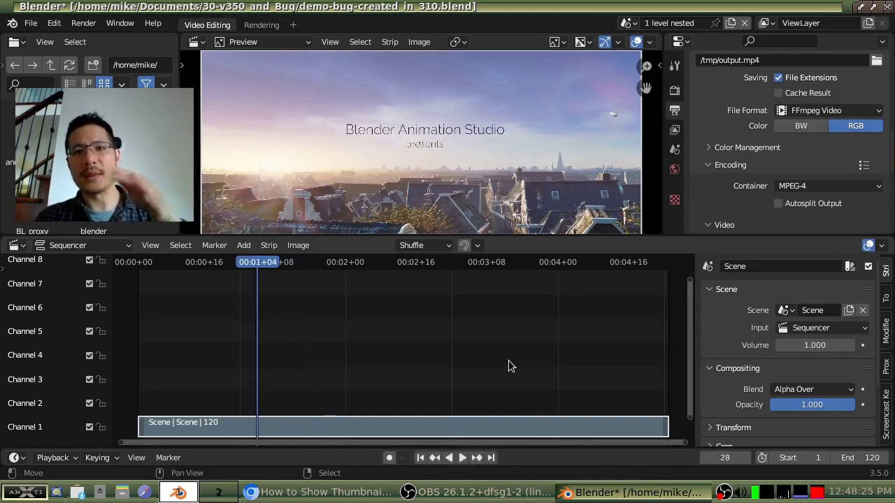
pyautogui.click(627, 23)
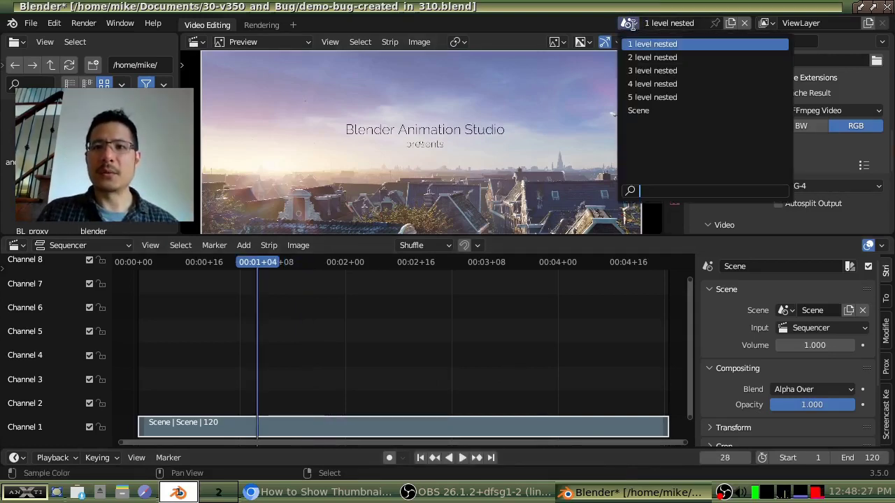
# Switch to the '3 level nested' scene, widen the strip sidebar, and play its strip
pyautogui.click(652, 71)
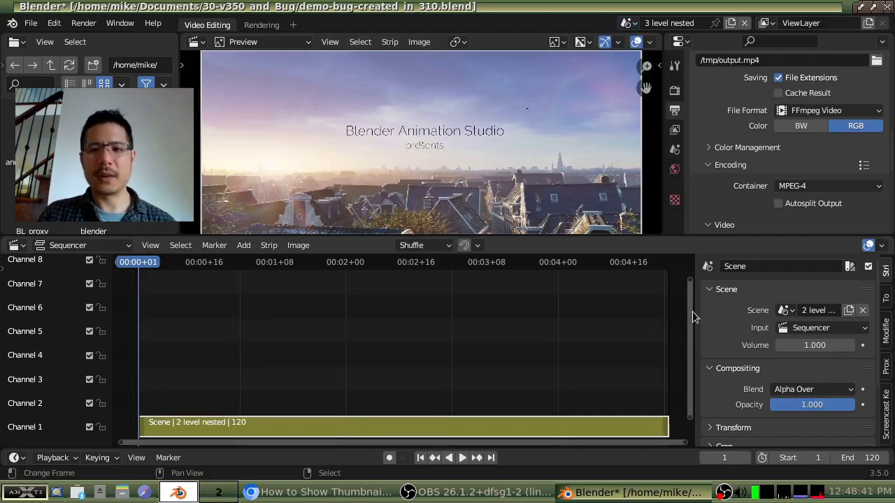
pyautogui.moveTo(695, 309); pyautogui.dragTo(593, 326)
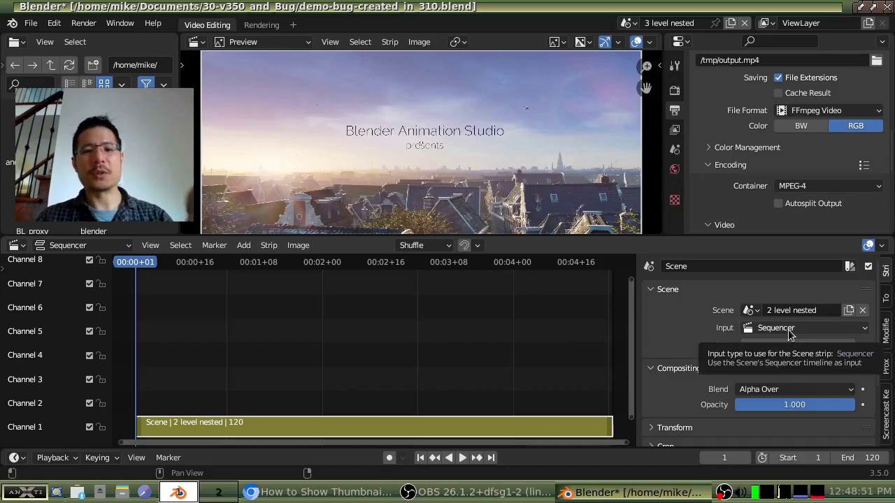
pyautogui.click(627, 23)
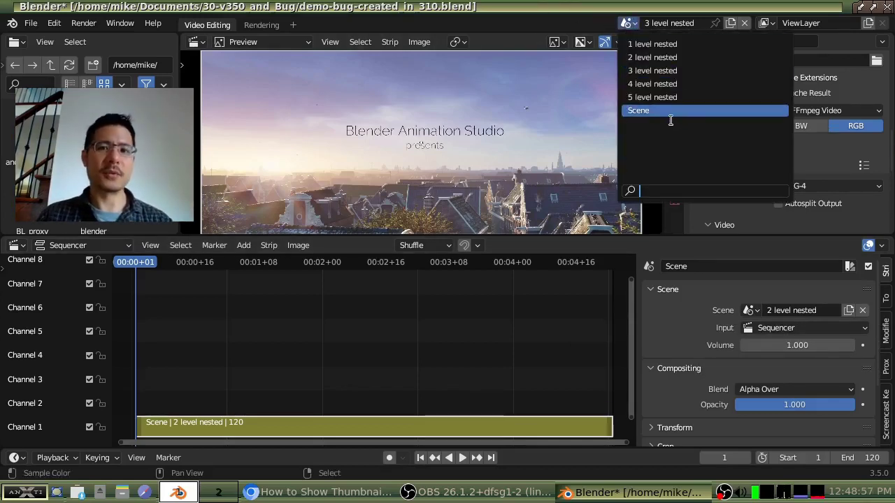
pyautogui.click(468, 456)
pyautogui.click(463, 458)
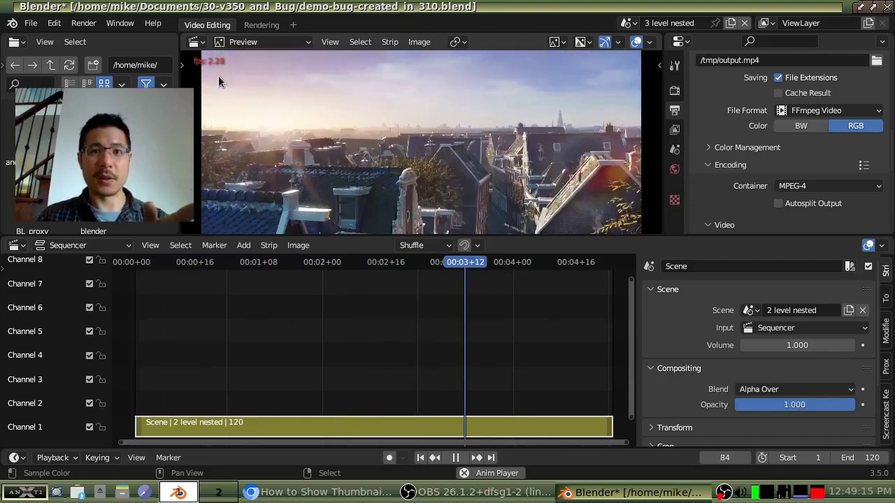
# Pause playback and launch Render Animation for the 3 level nested scene
pyautogui.click(458, 458)
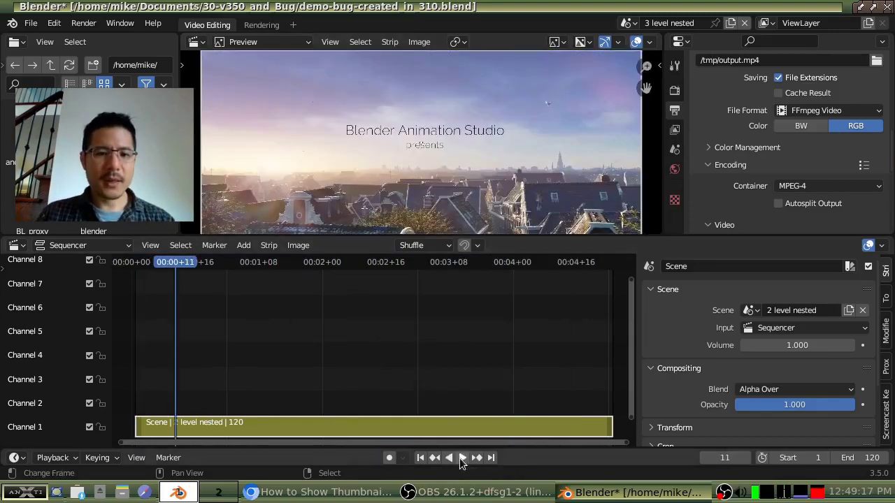
pyautogui.click(83, 23)
pyautogui.click(105, 53)
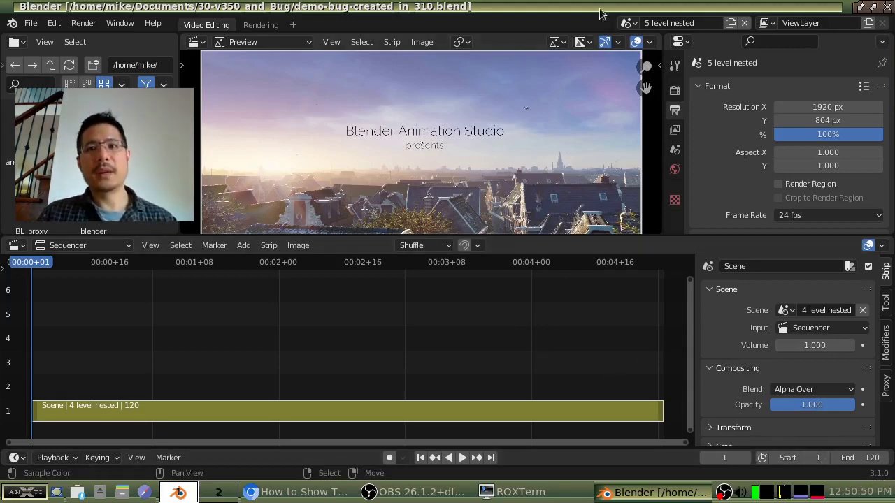
# In Blender 3.1, preview the '3 level nested' scene to frame 19, then render its animation
pyautogui.click(630, 23)
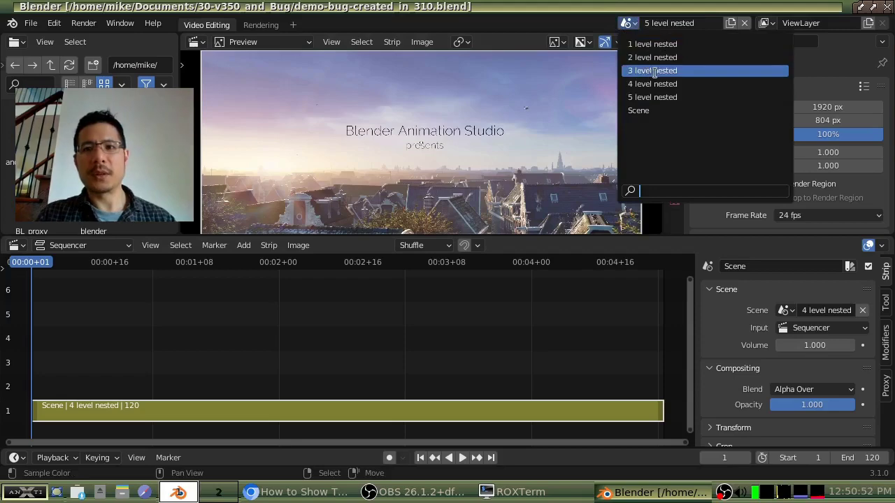
pyautogui.click(656, 71)
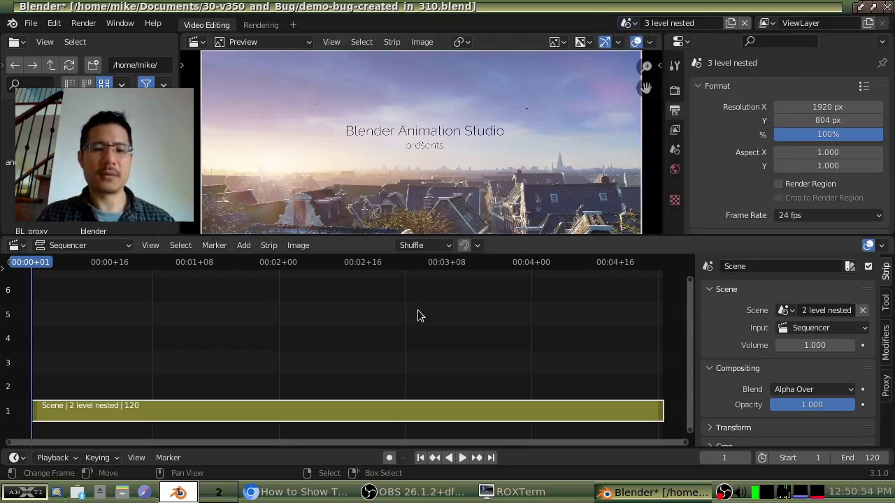
pyautogui.click(462, 458)
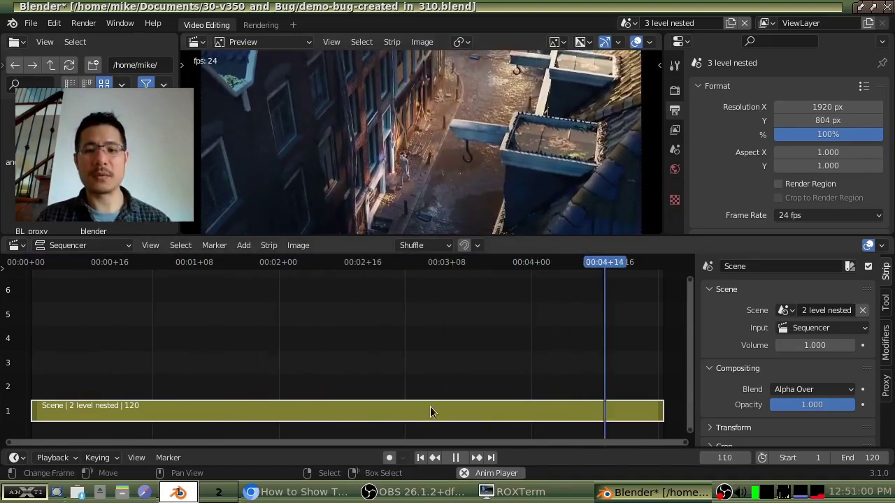
pyautogui.click(455, 458)
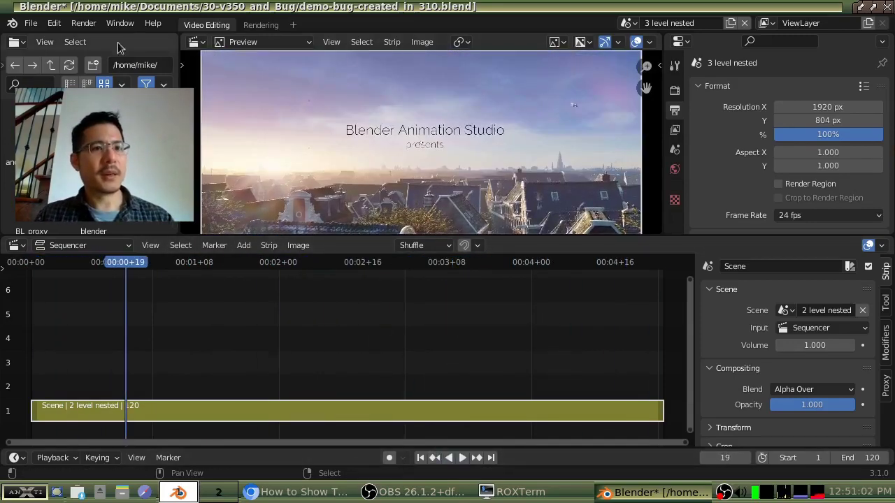
pyautogui.click(83, 24)
pyautogui.click(94, 53)
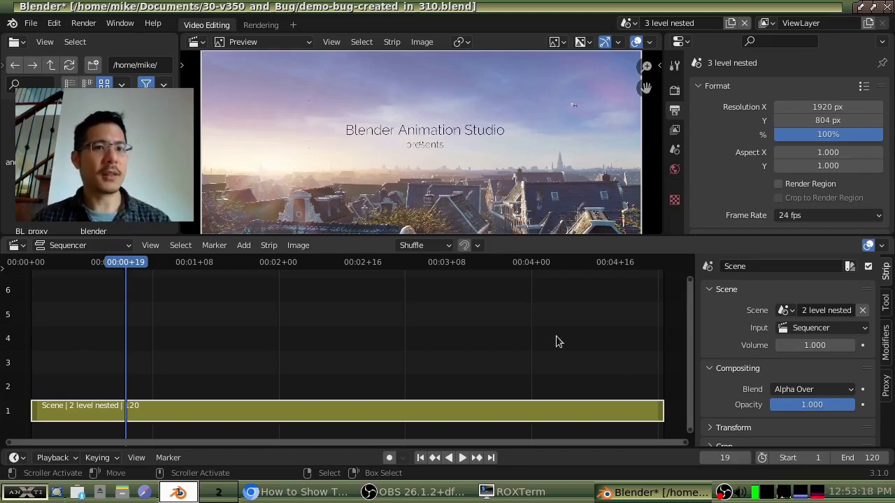
# Open demo-bug.blend, discarding unsaved changes to the current file
pyautogui.click(31, 23)
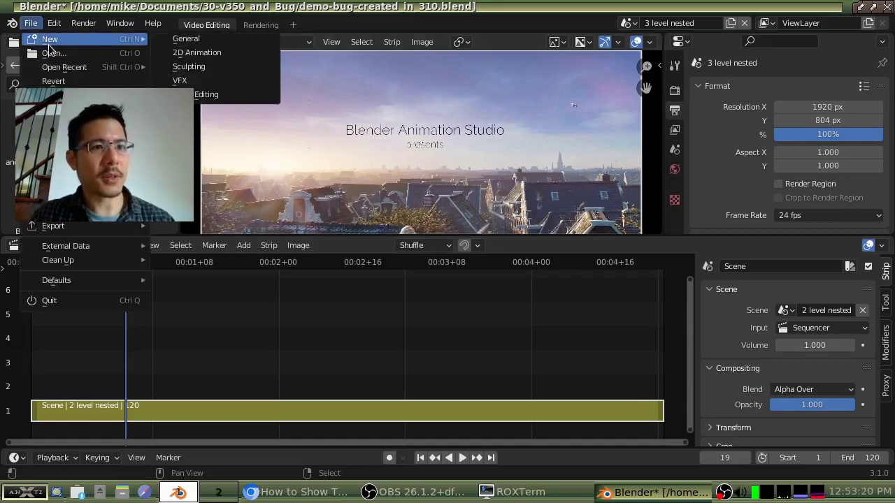
pyautogui.click(51, 53)
pyautogui.click(404, 272)
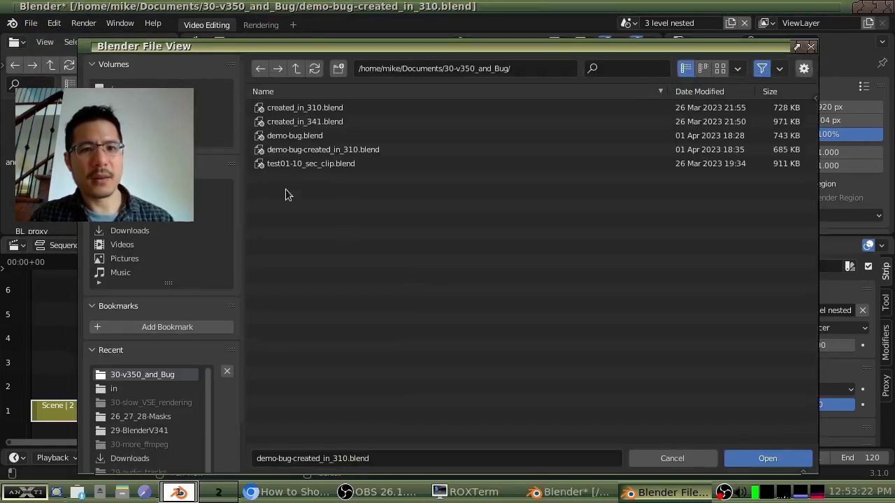
pyautogui.click(305, 135)
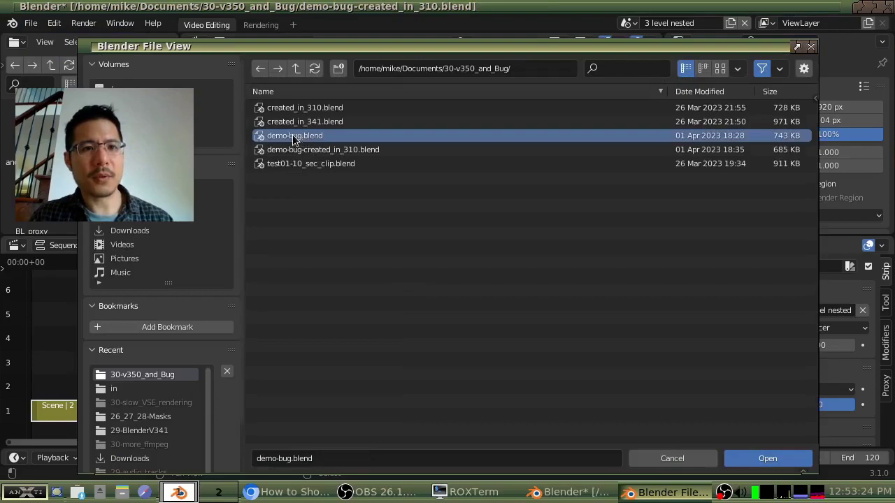
pyautogui.doubleClick(287, 137)
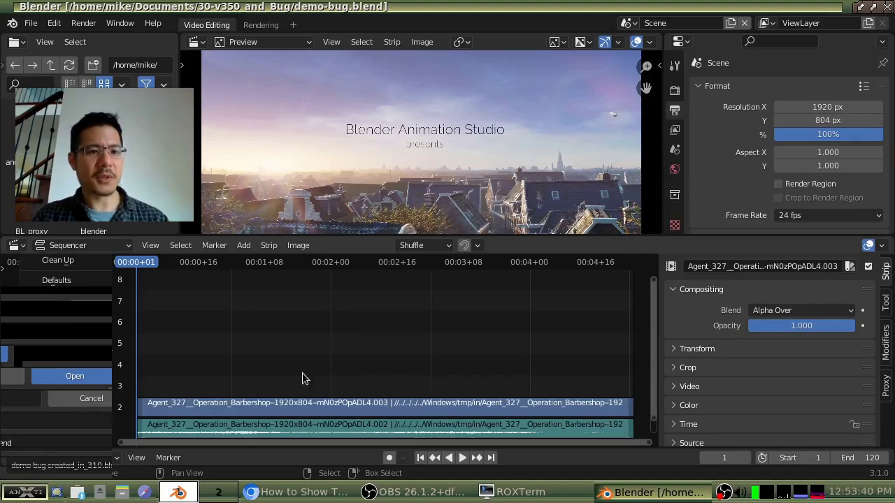
# Scrub the Agent_327 strips to frame 74 to preview the alley rooftop shot
pyautogui.moveTo(302, 378); pyautogui.dragTo(439, 340)
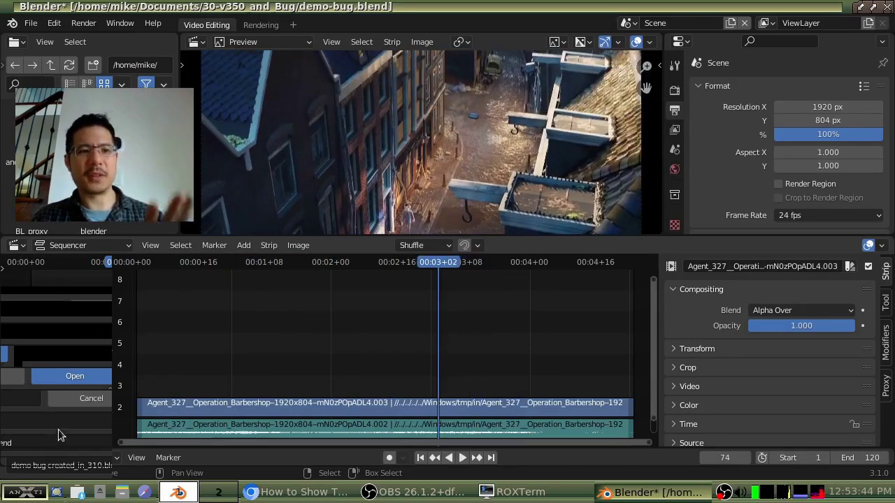